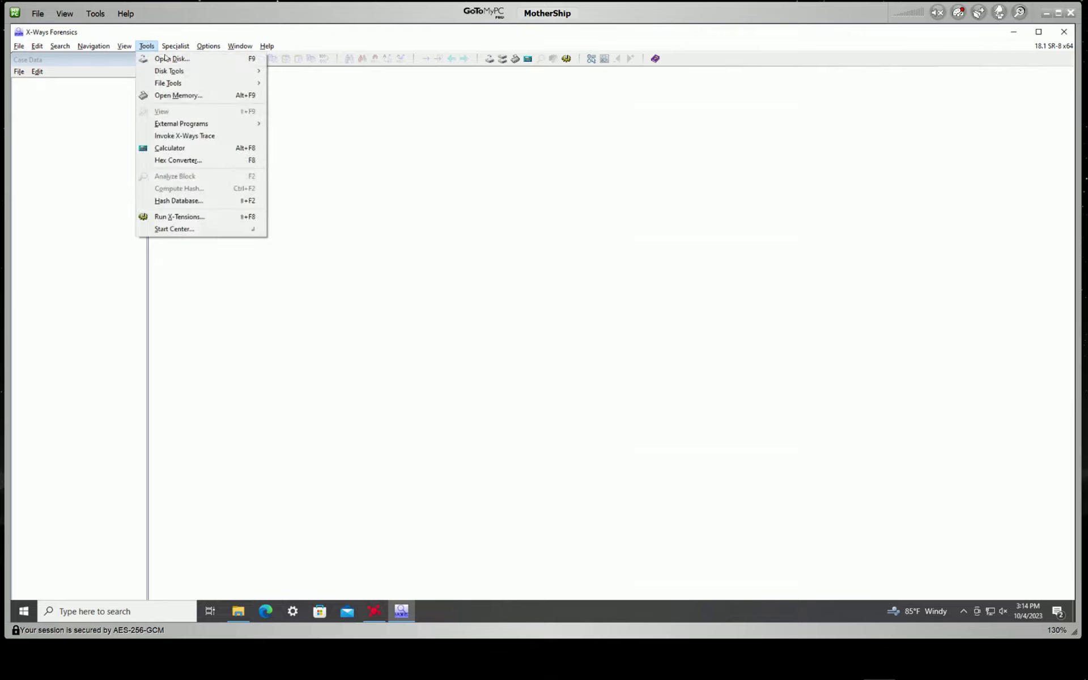
click(145, 58)
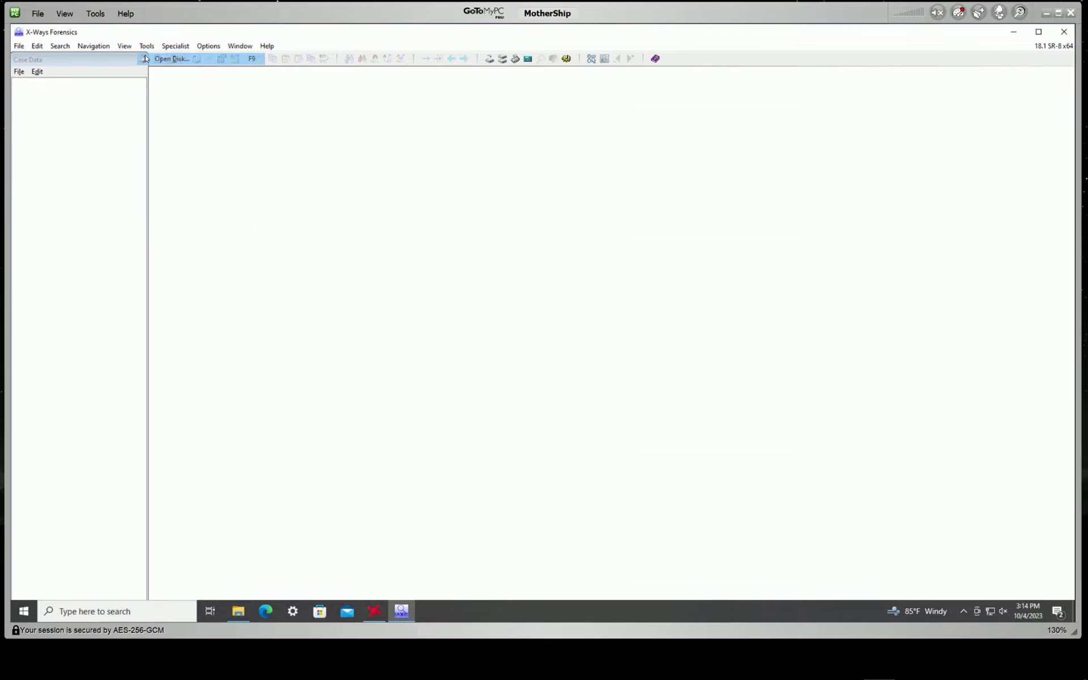
scroll(601, 342, up, 2)
scroll(602, 343, up, 1)
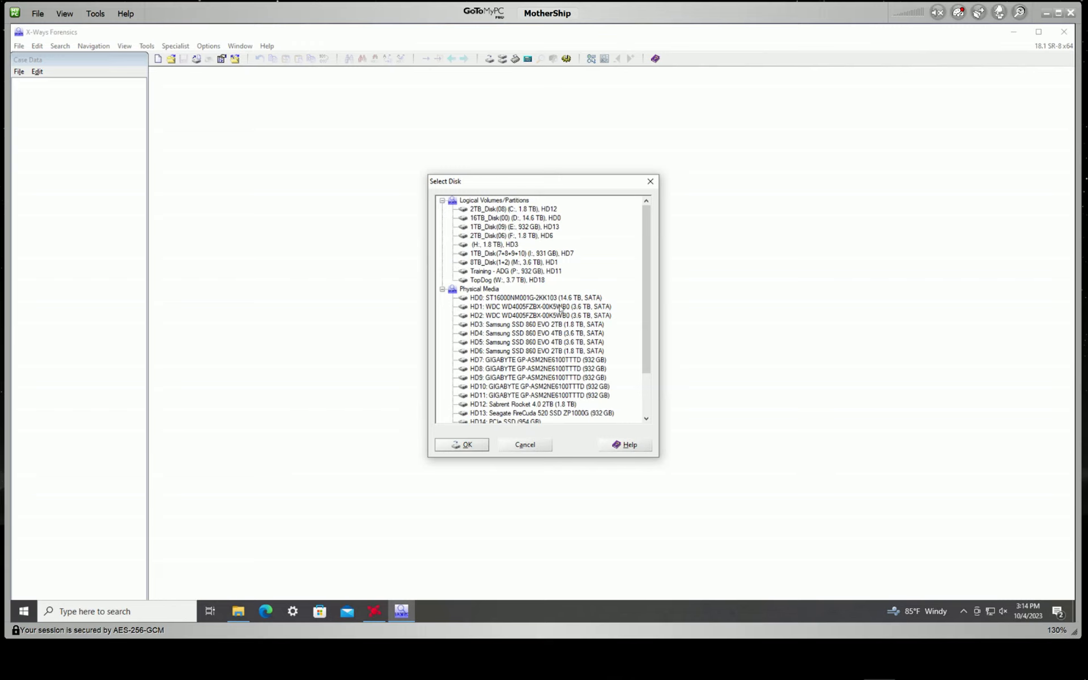
scroll(579, 340, down, 2)
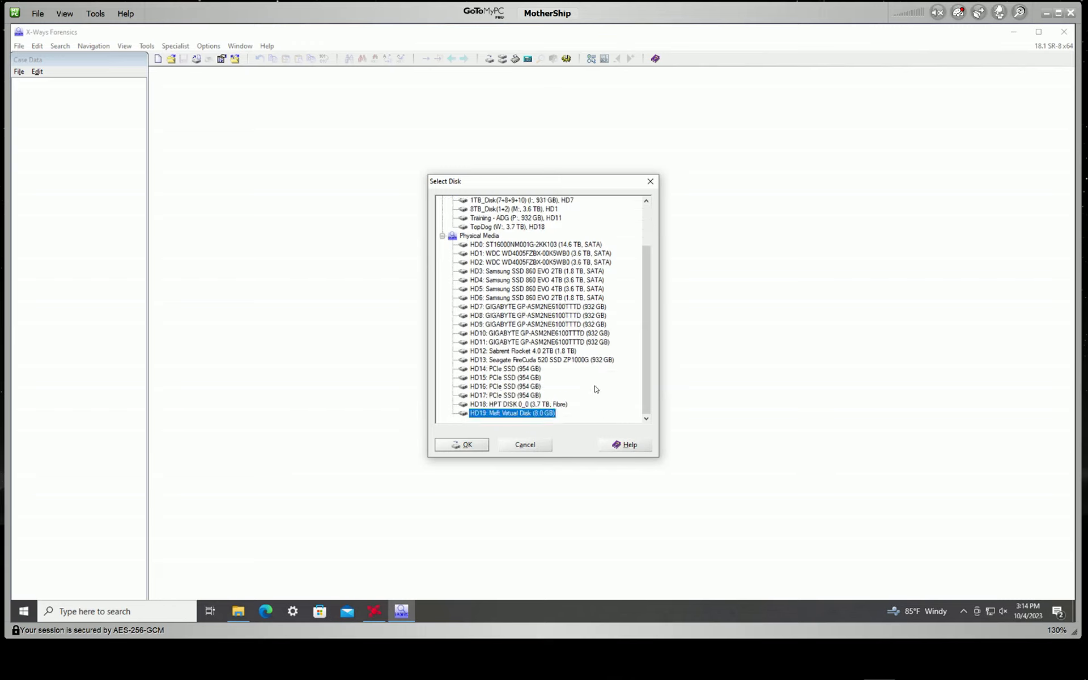
scroll(572, 394, up, 2)
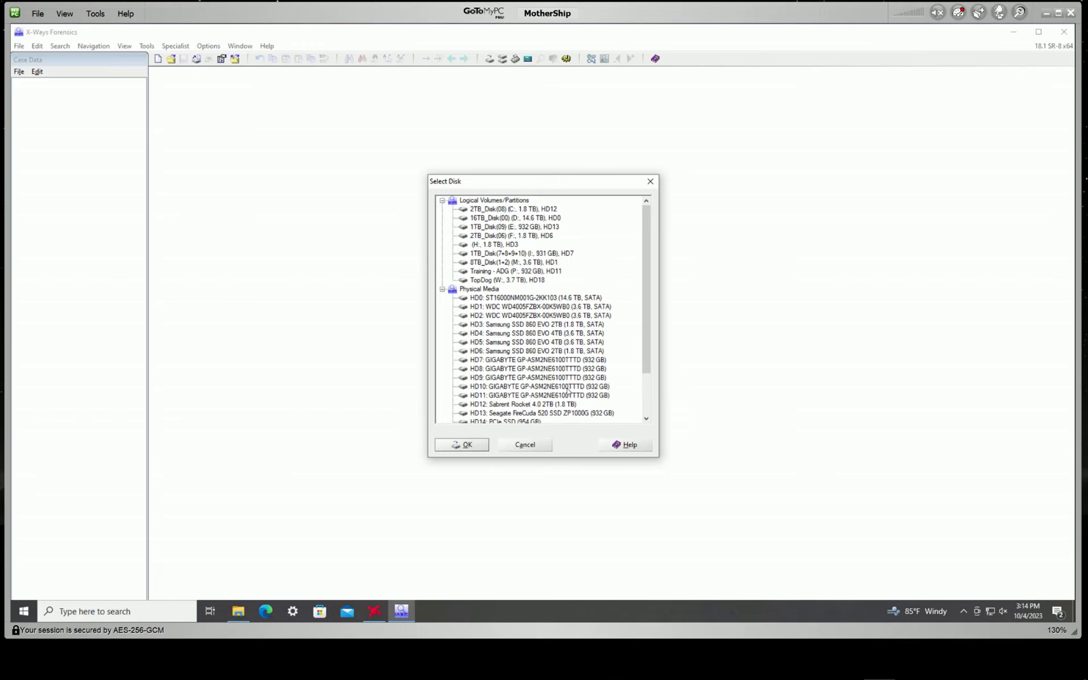
click(547, 447)
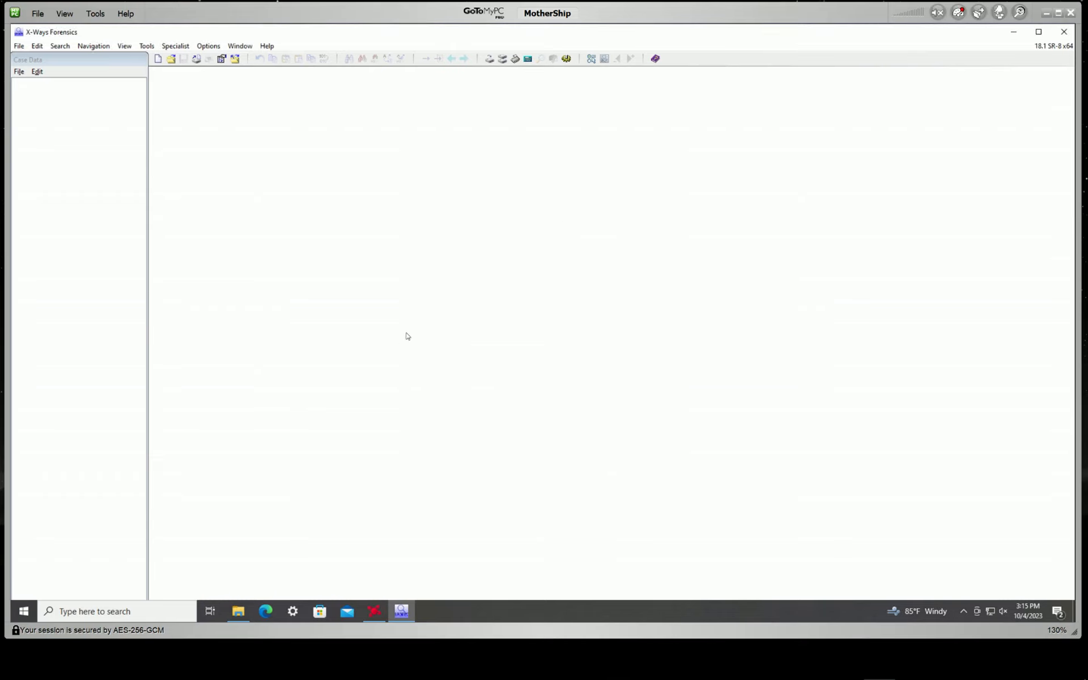
Start creating a disk image with the physical disk HD19: Msft Virtual Disk (8.0 GB) as the source.
click(20, 47)
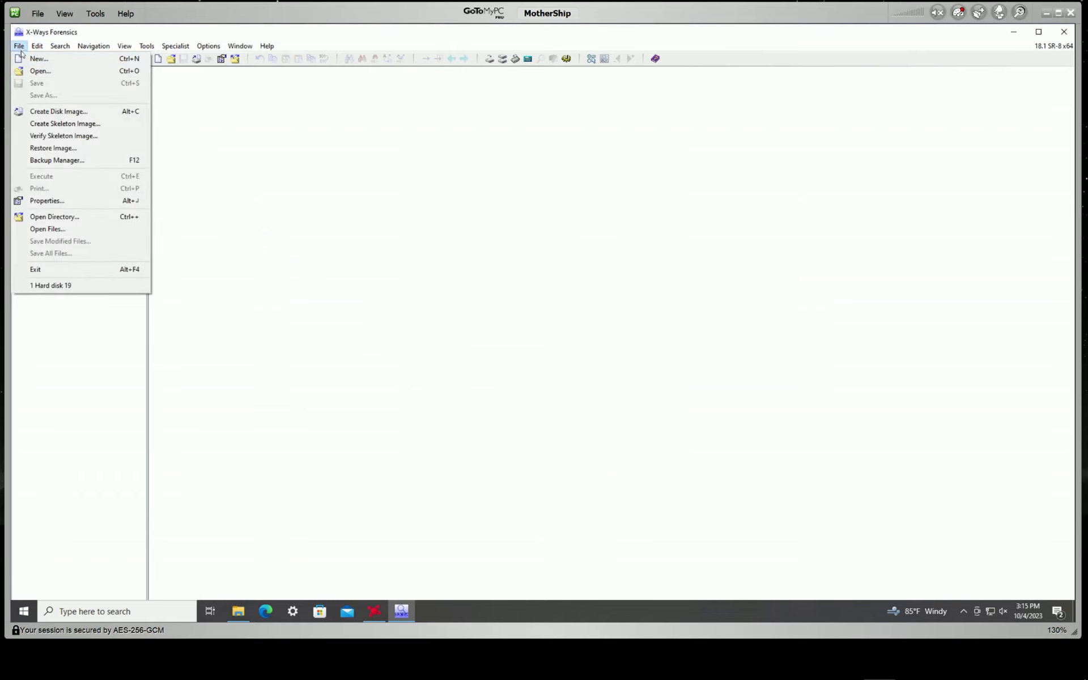
click(60, 116)
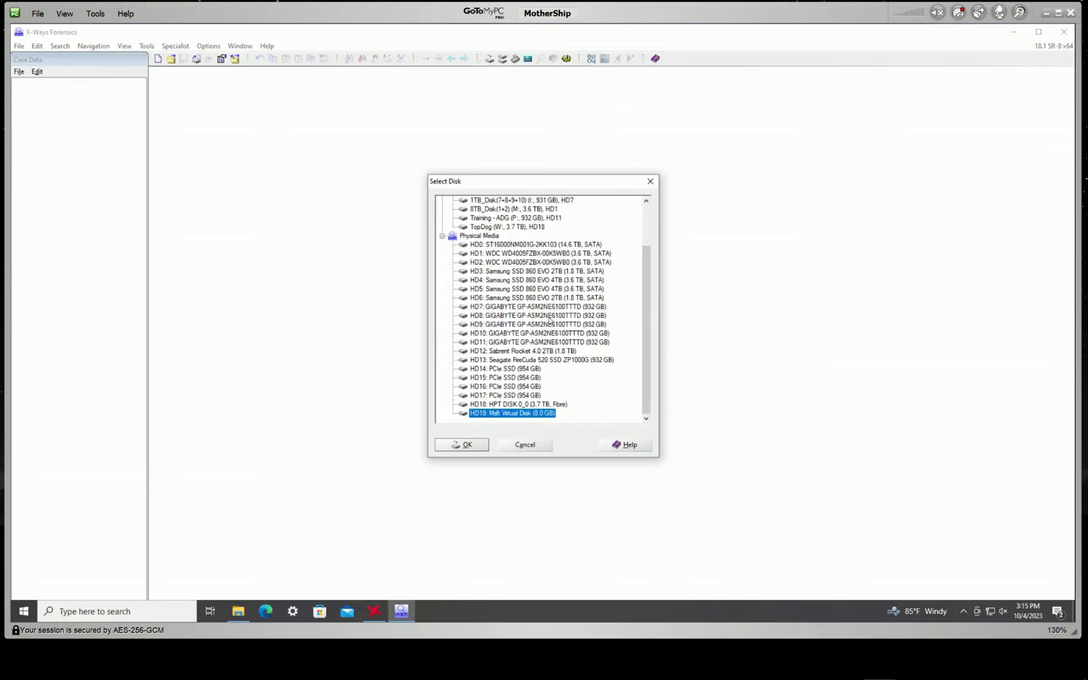
scroll(550, 322, up, 2)
scroll(531, 277, down, 1)
scroll(530, 277, down, 1)
click(479, 444)
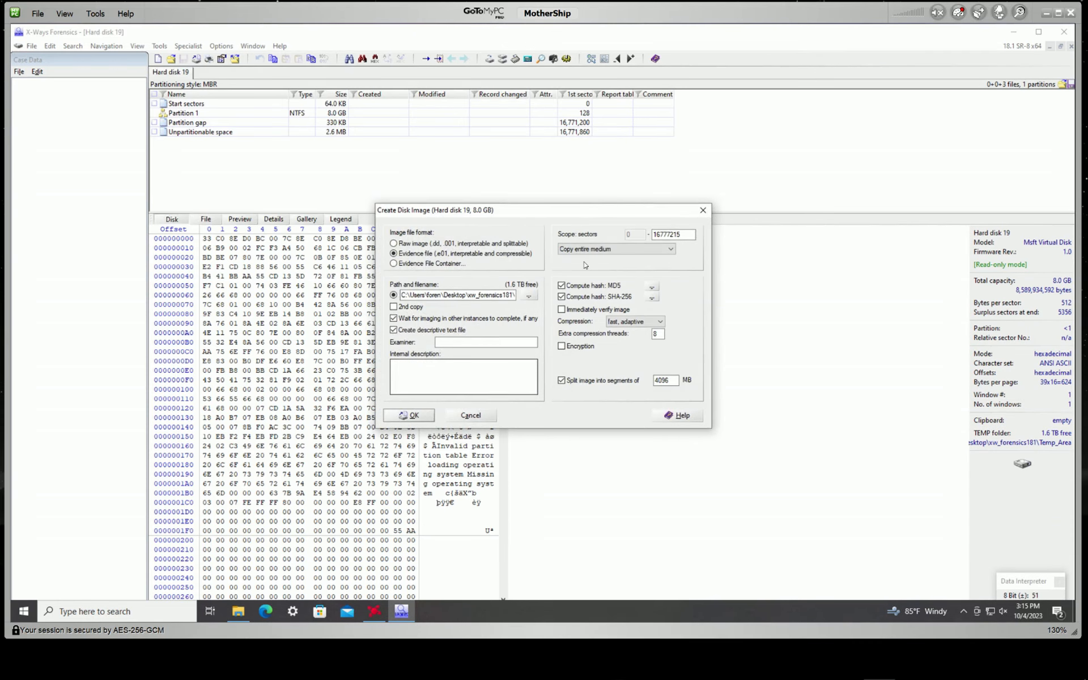
Set the image destination to Msft Virtual Disk.e01 in the X-Ways Test for Video folder on the Desktop.
drag(541, 217, 557, 199)
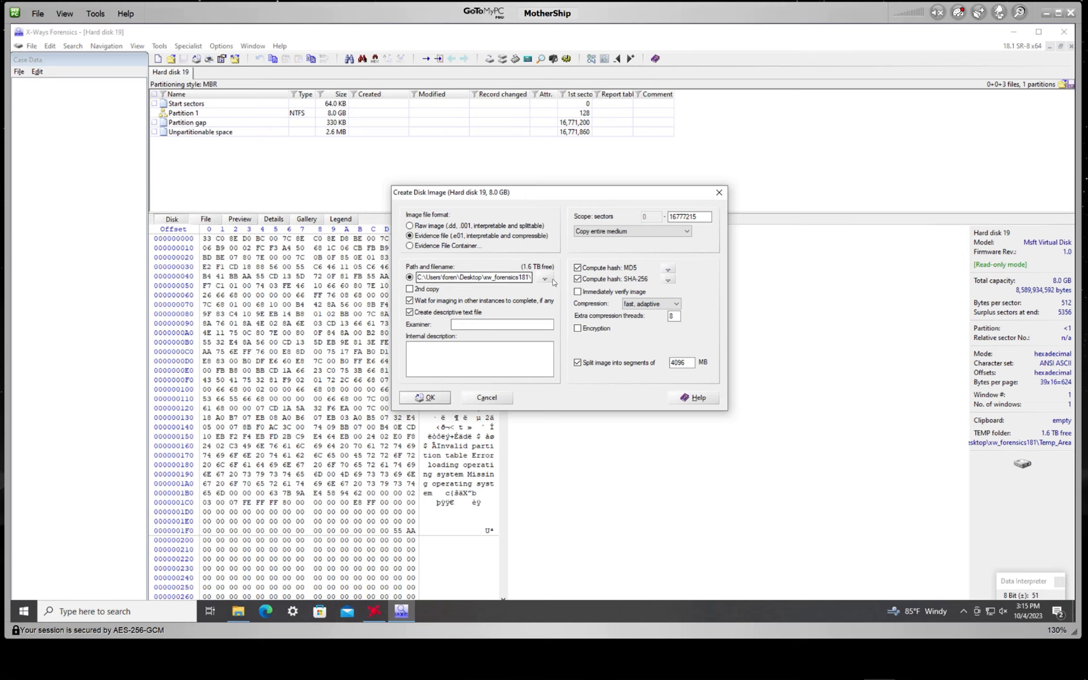
click(546, 279)
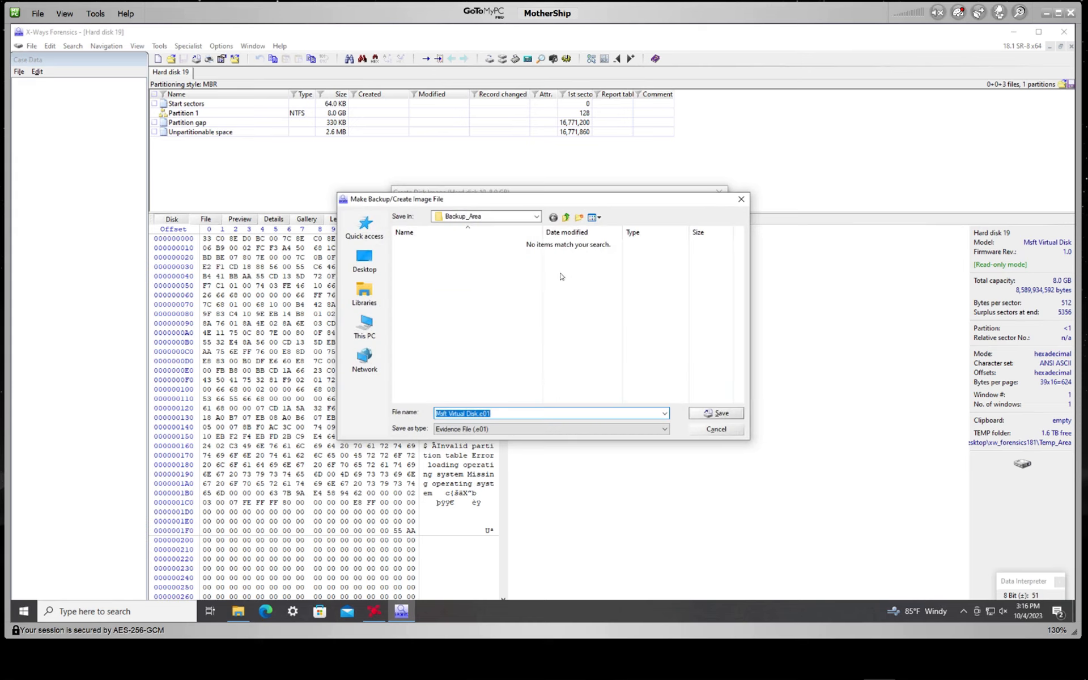
click(364, 256)
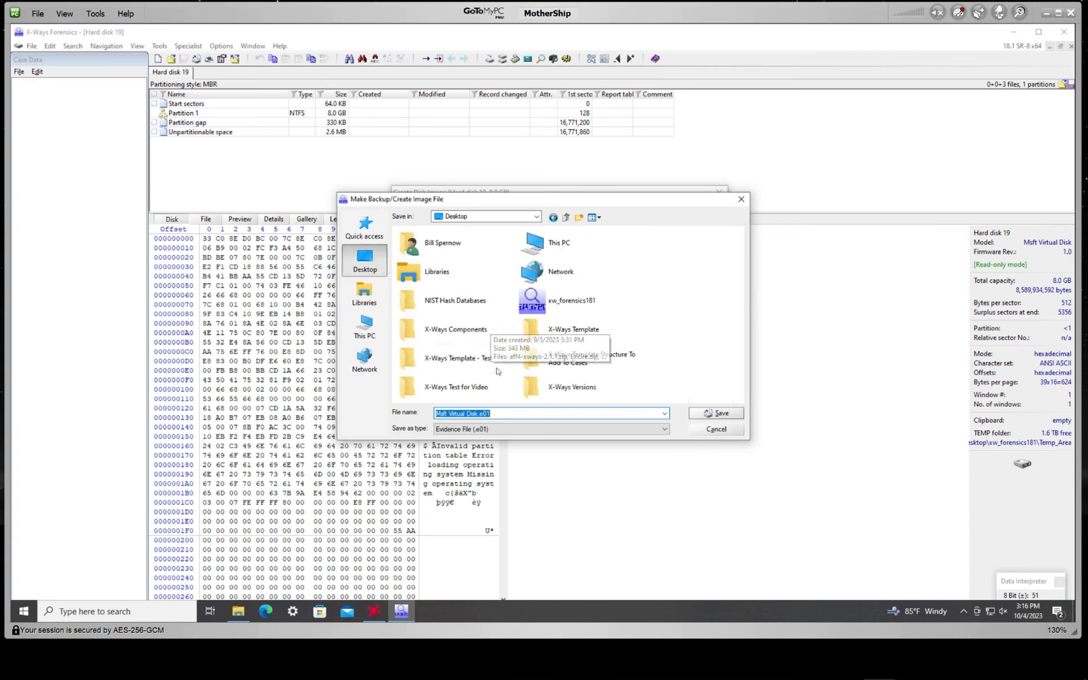
click(480, 390)
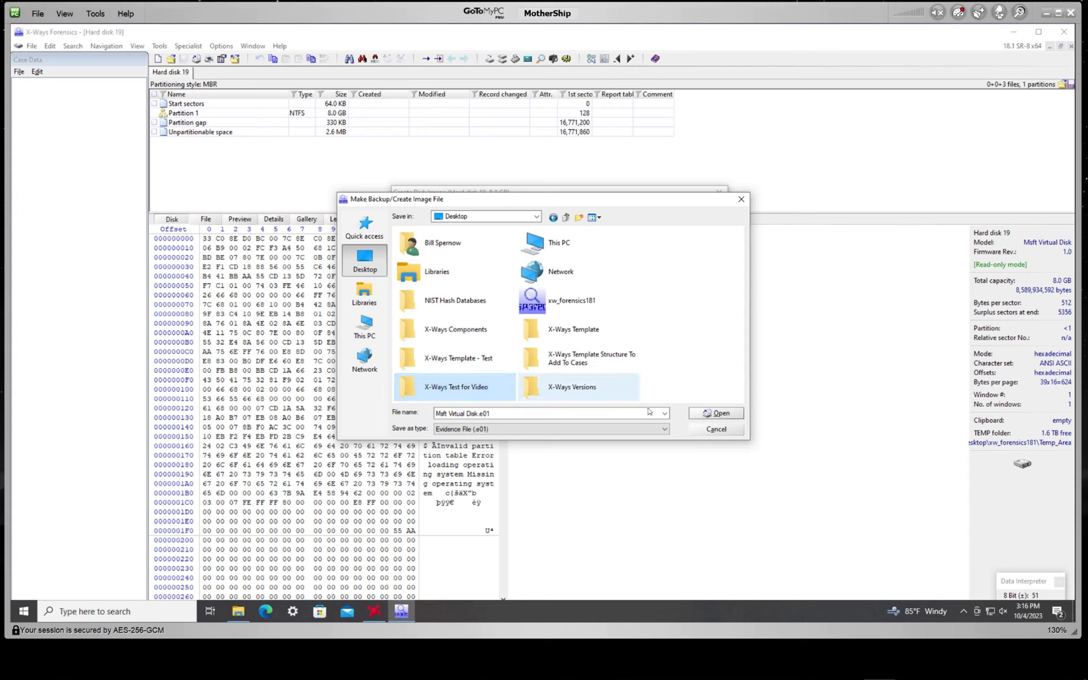
click(736, 418)
click(725, 415)
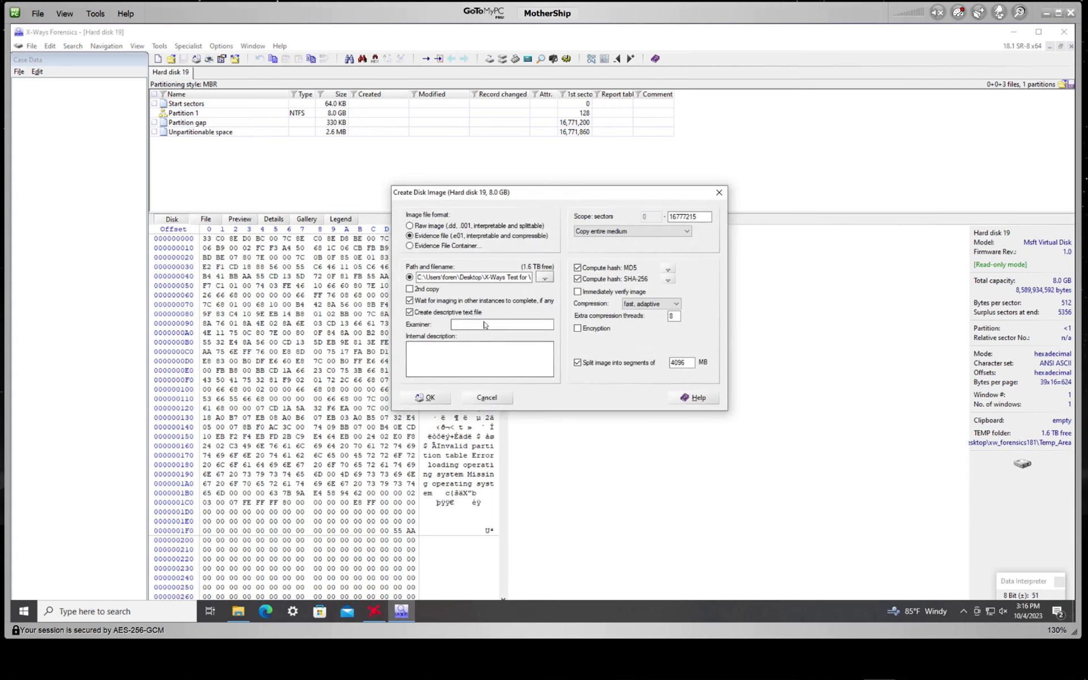
Enter "Test Examiner" as the examiner and "test image on 8gb drive for video" as the internal description.
click(482, 327)
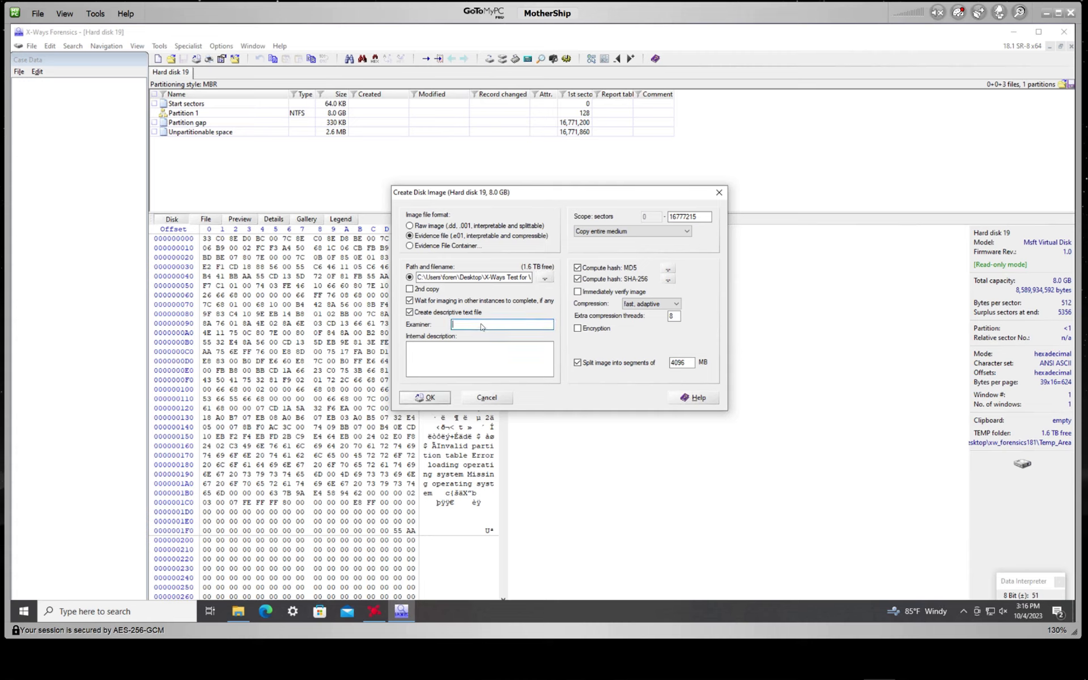
text(Test Em)
key(BackSpace)
text(x)
text(i)
text(aminer)
click(490, 355)
text(test )
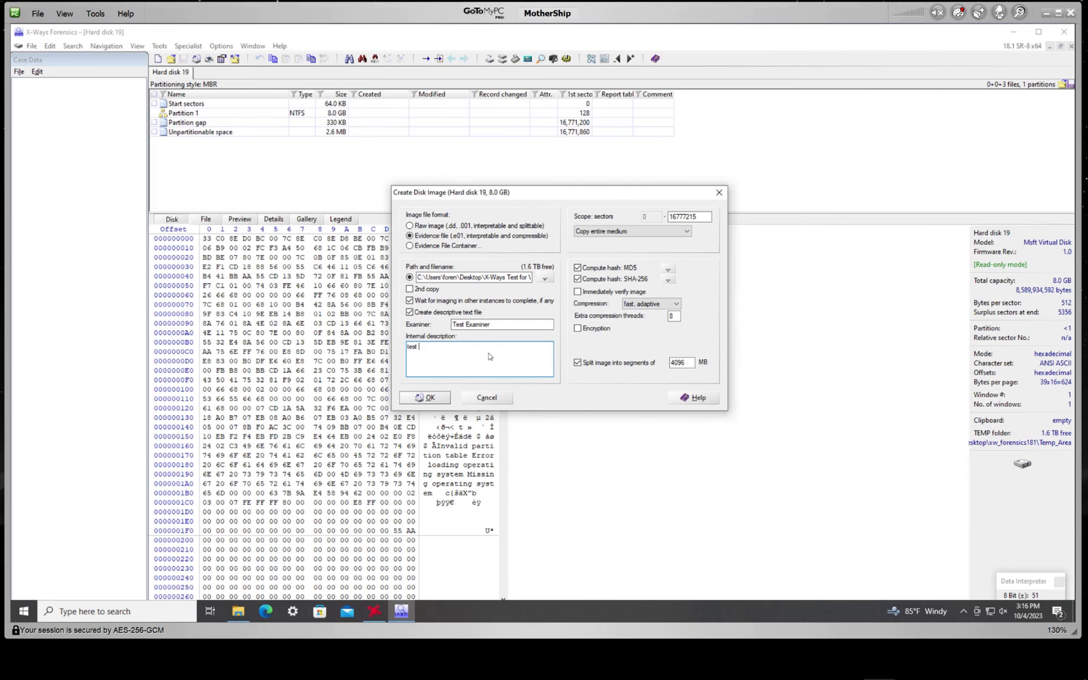
text(image on 8gb drive for video)
click(669, 279)
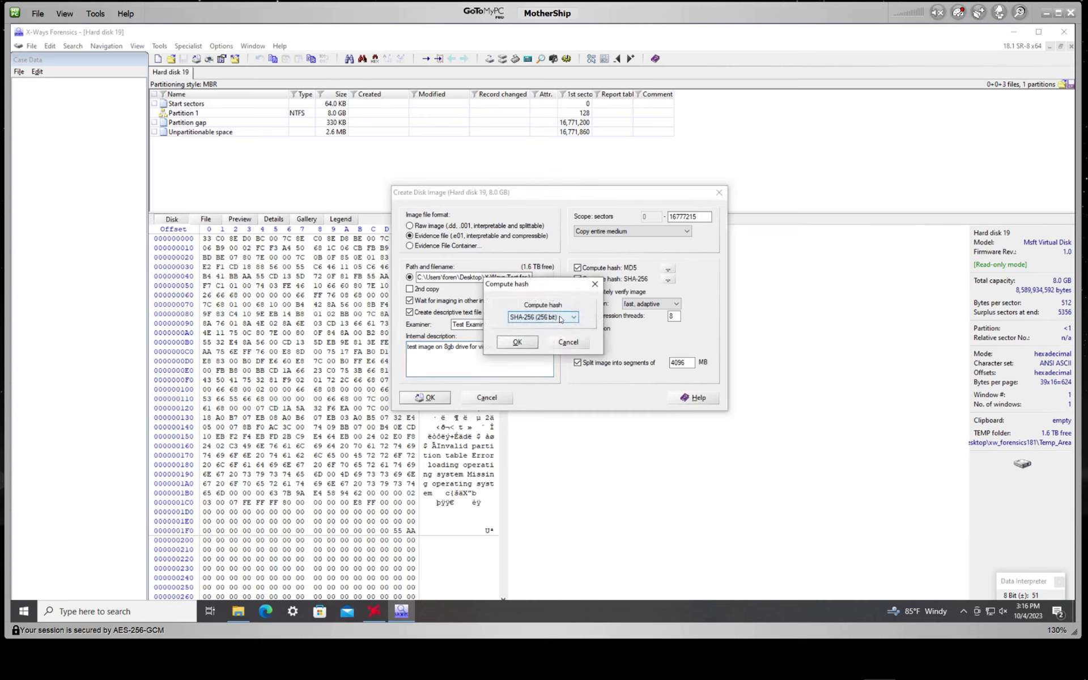
click(561, 318)
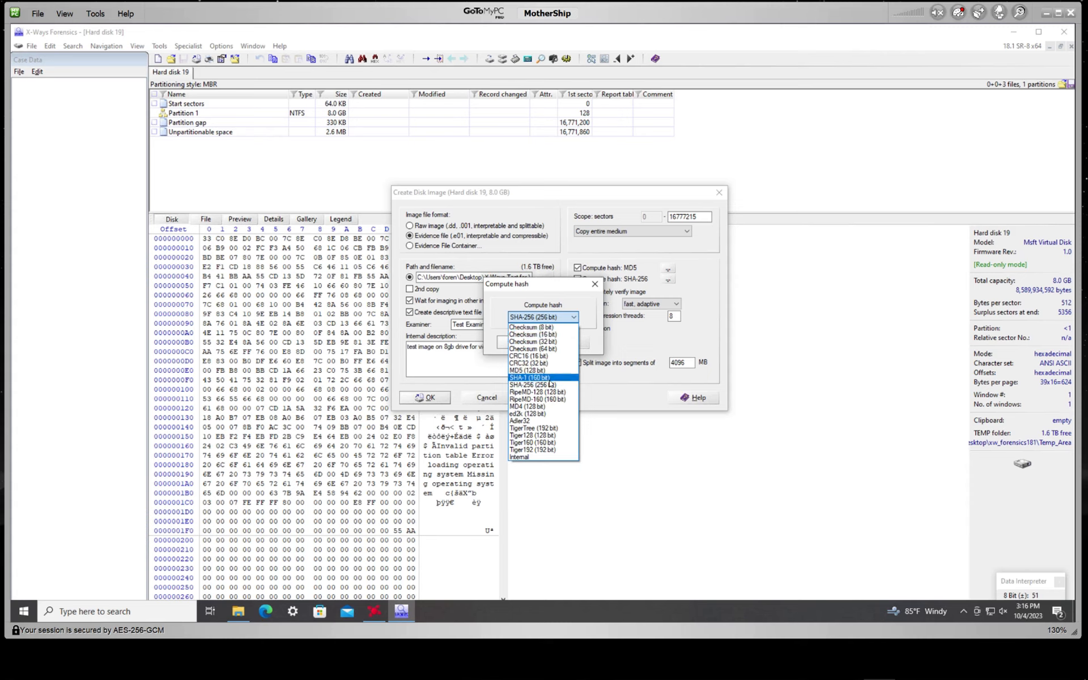
click(704, 295)
click(595, 284)
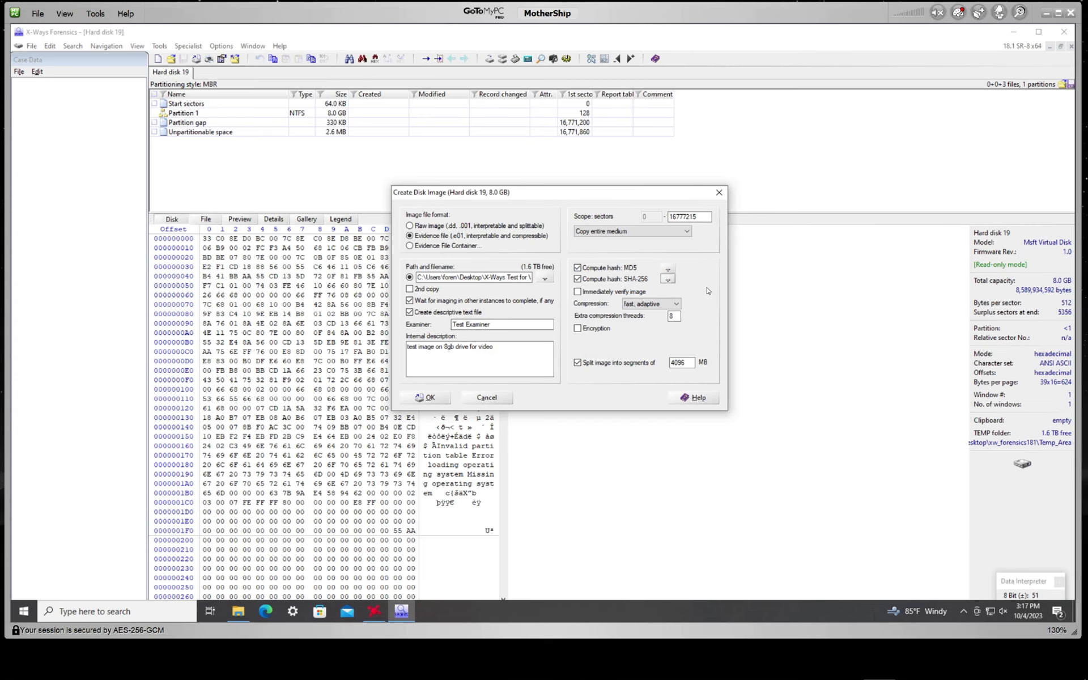
Choose fast, adaptive compression and enable 128-bit AES encryption for the disk image.
click(666, 304)
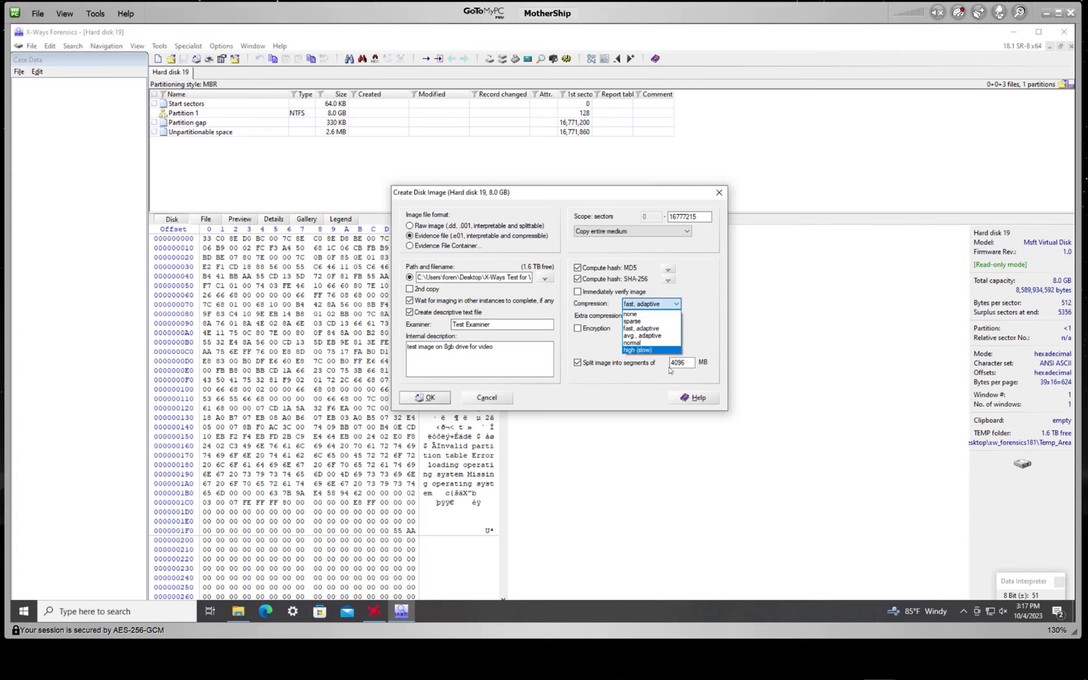
click(658, 329)
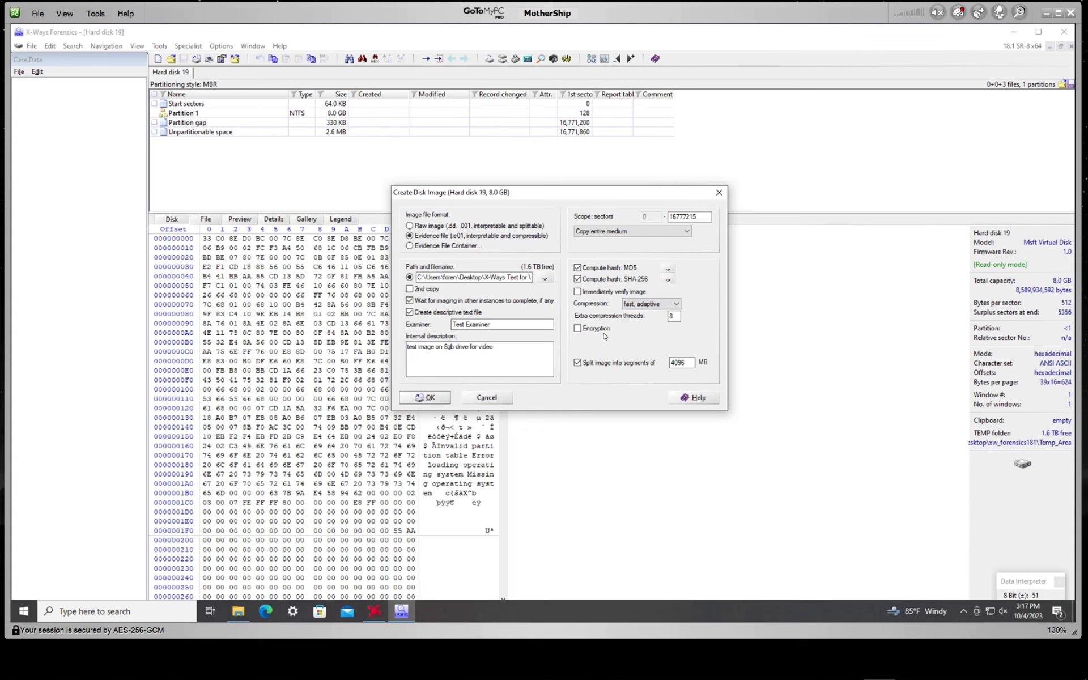
click(578, 328)
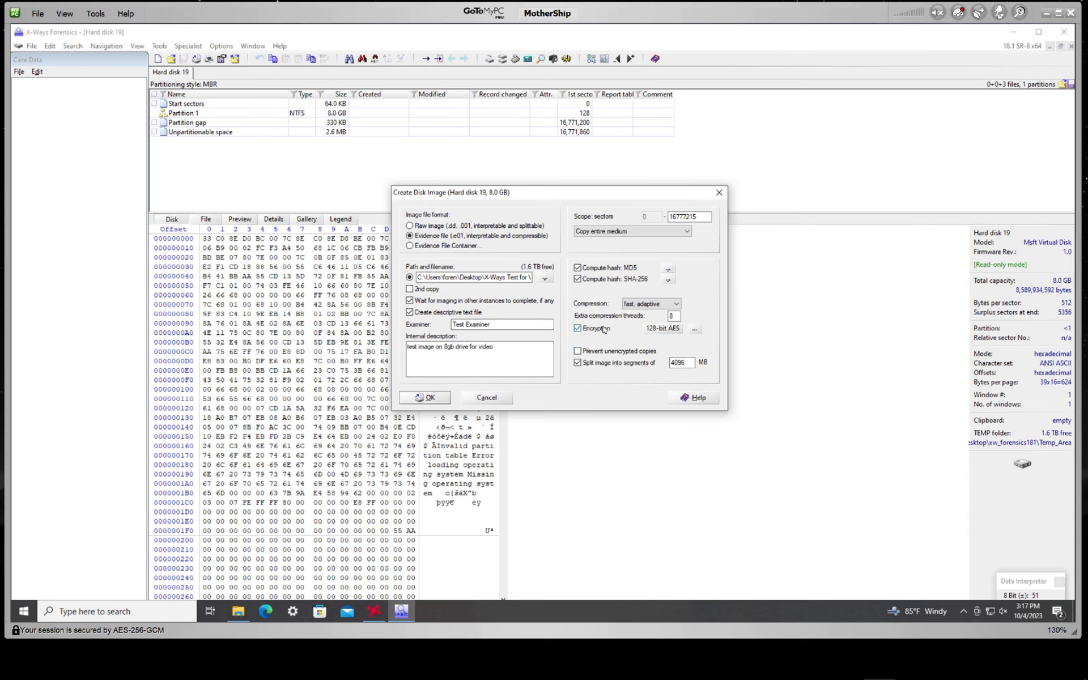
click(673, 332)
click(664, 330)
Accept the image settings, replace the encryption key in both key fields, and acknowledge the forgotten-key warning to start imaging.
click(427, 399)
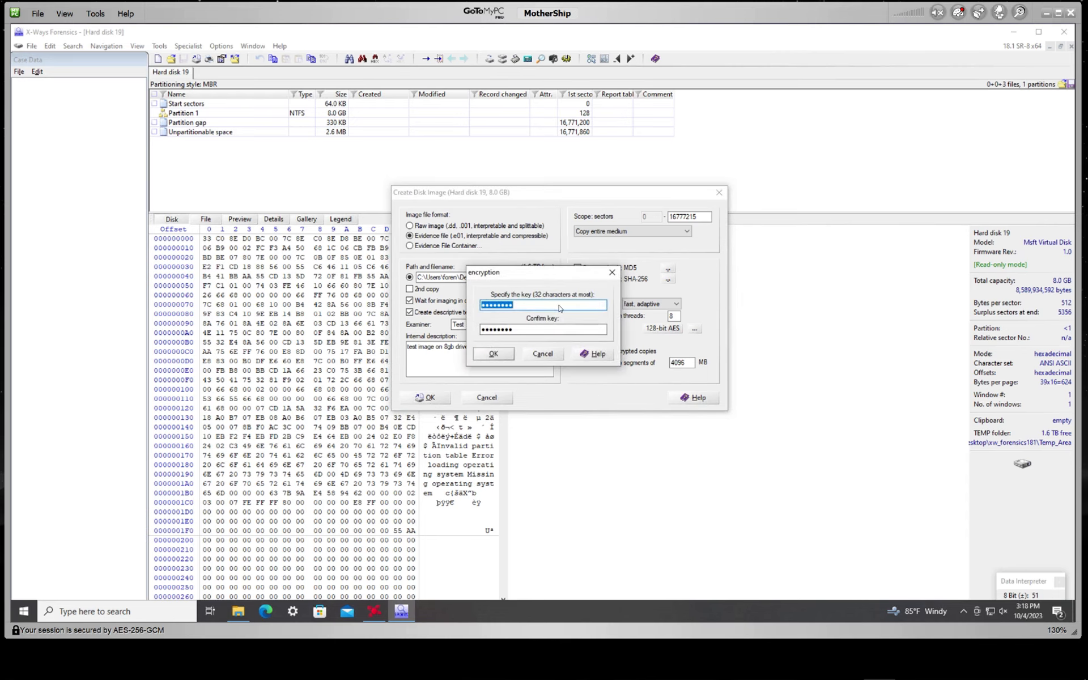
key(BackSpace)
click(569, 332)
key(BackSpace)
key(BackSpace)
key(BackSpace)
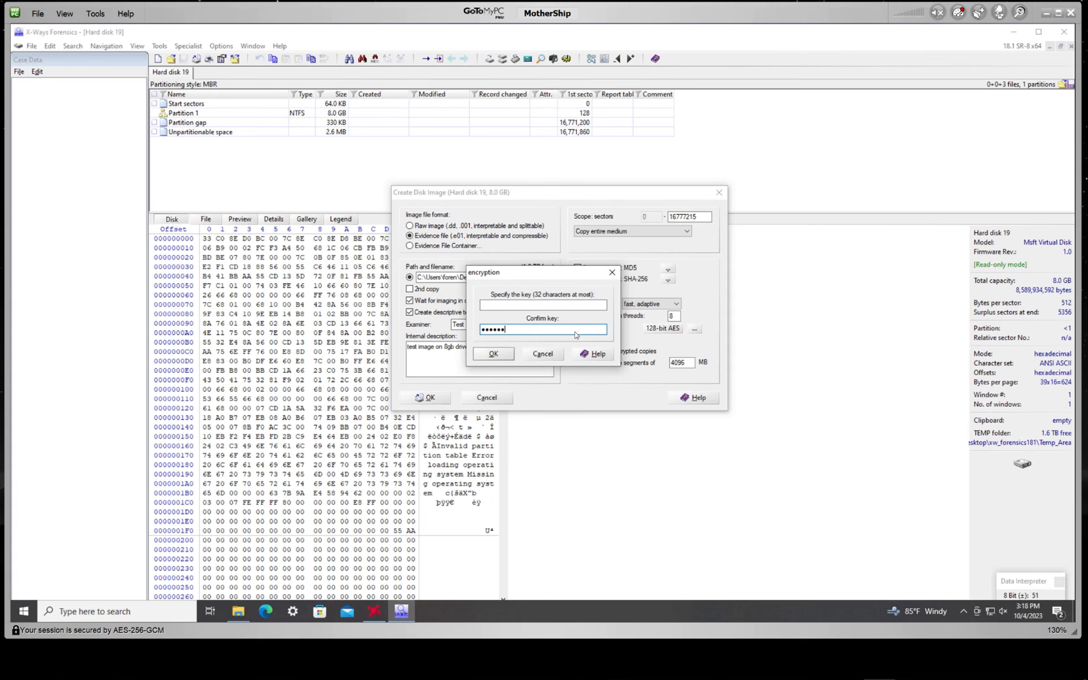
key(shift+Tab)
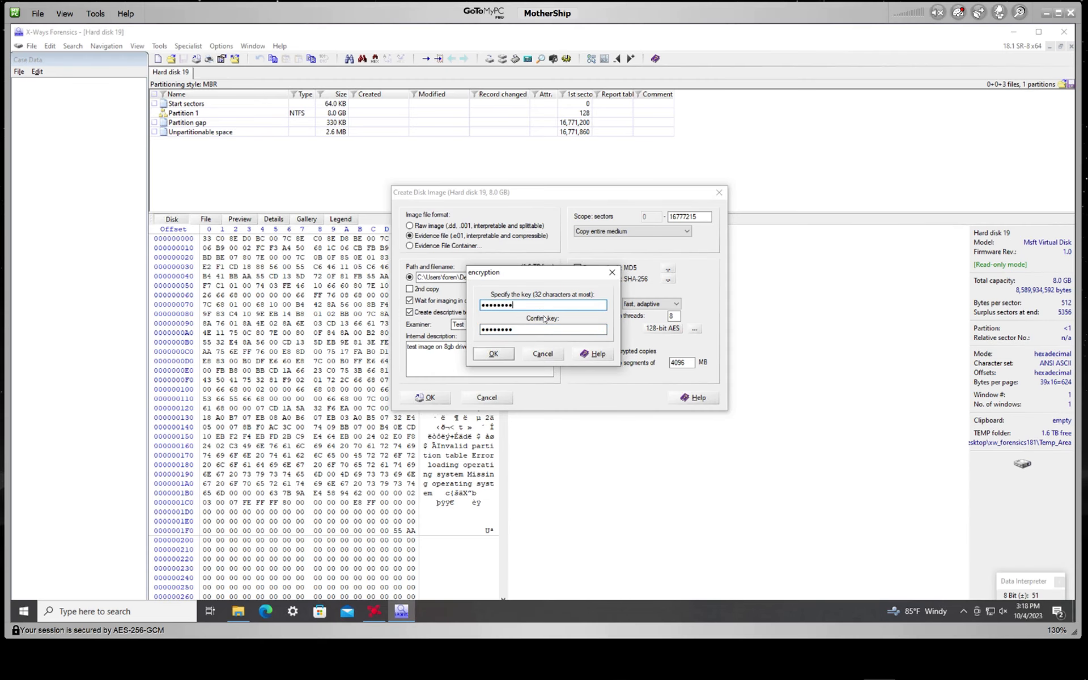
click(502, 354)
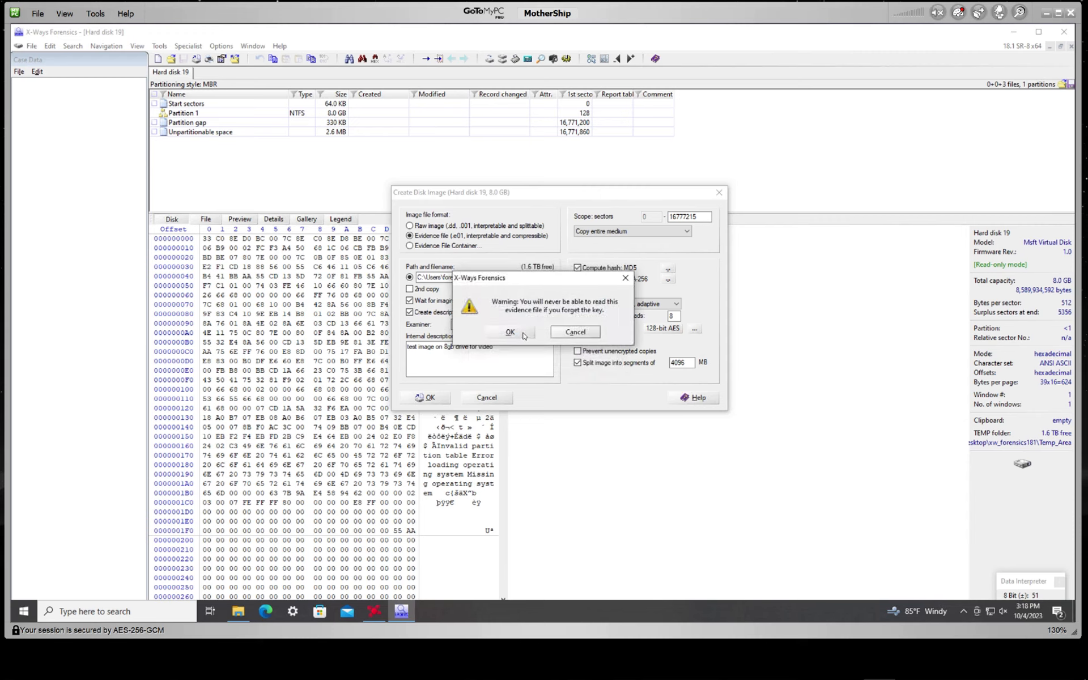
click(510, 333)
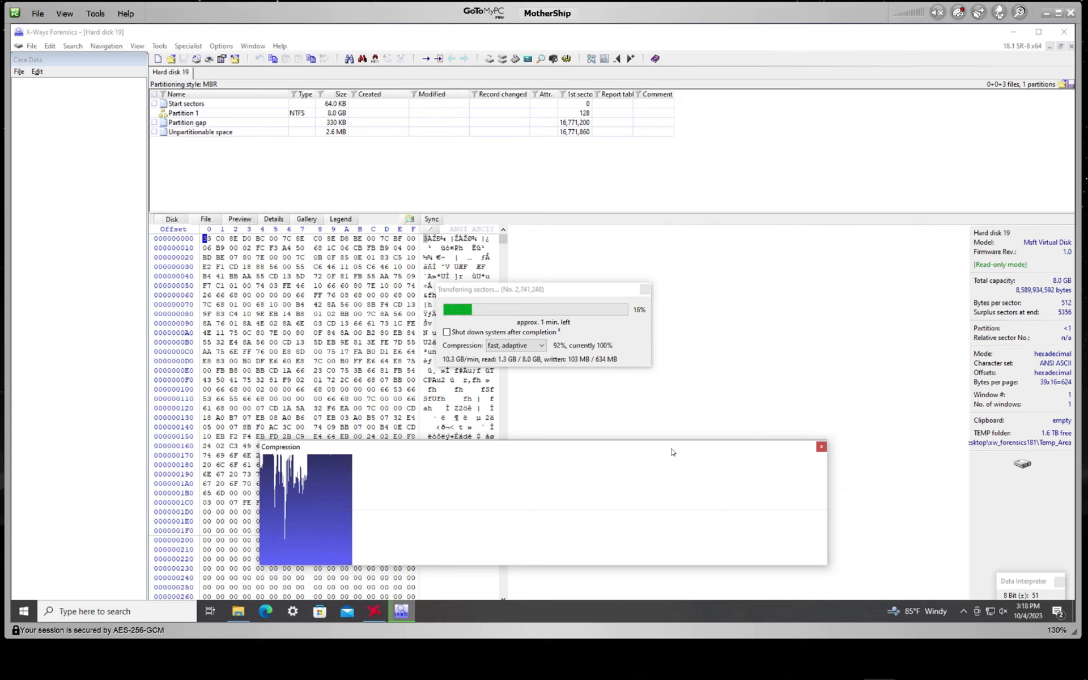
Let the imaging finish, move the completion messages clear of the report, and close them.
drag(574, 294, 585, 310)
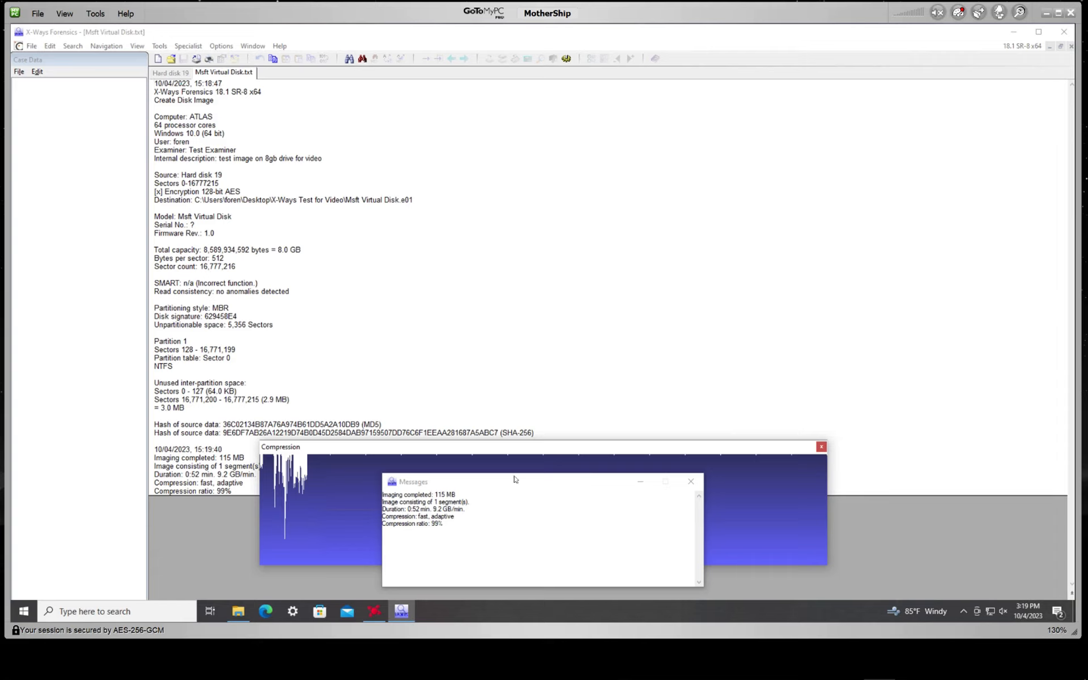
drag(515, 479, 553, 317)
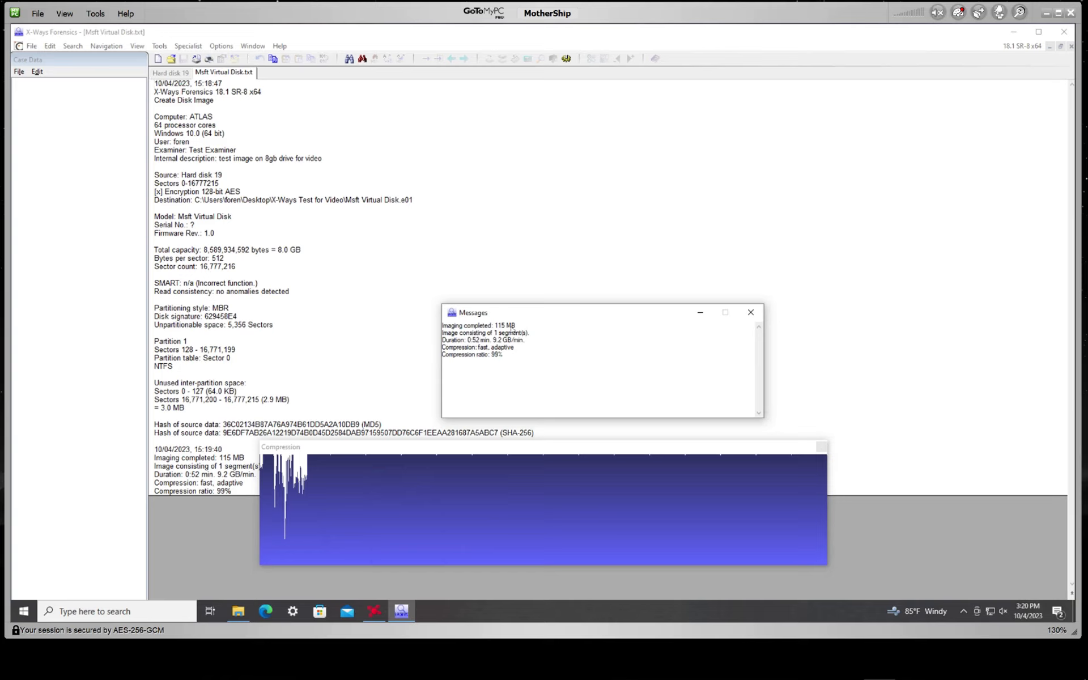
click(750, 313)
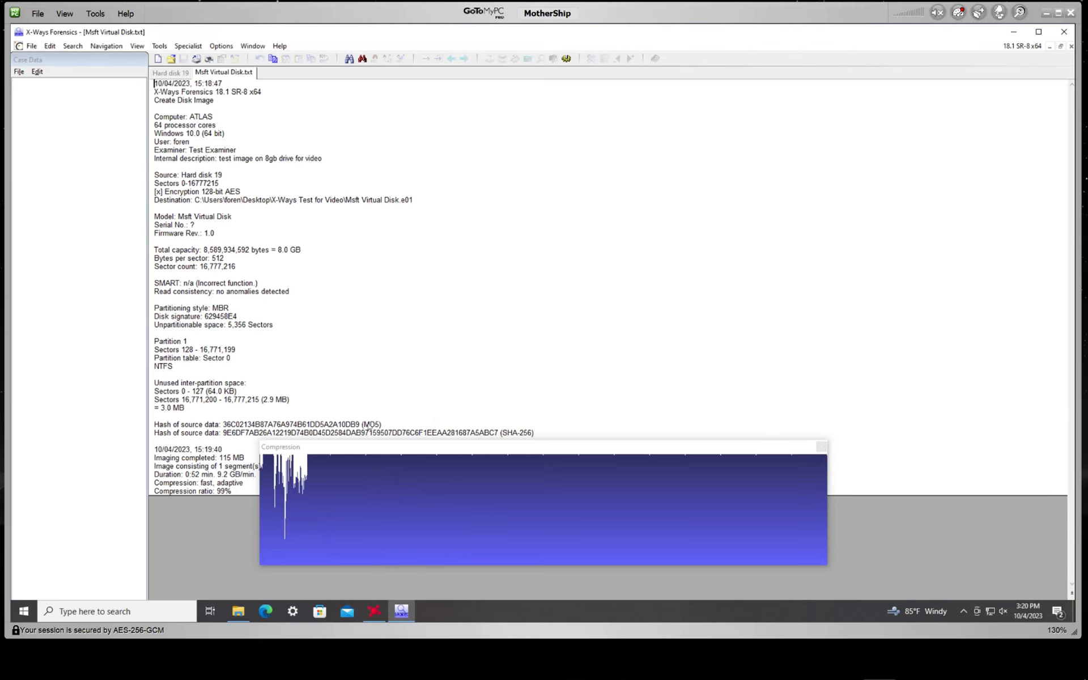